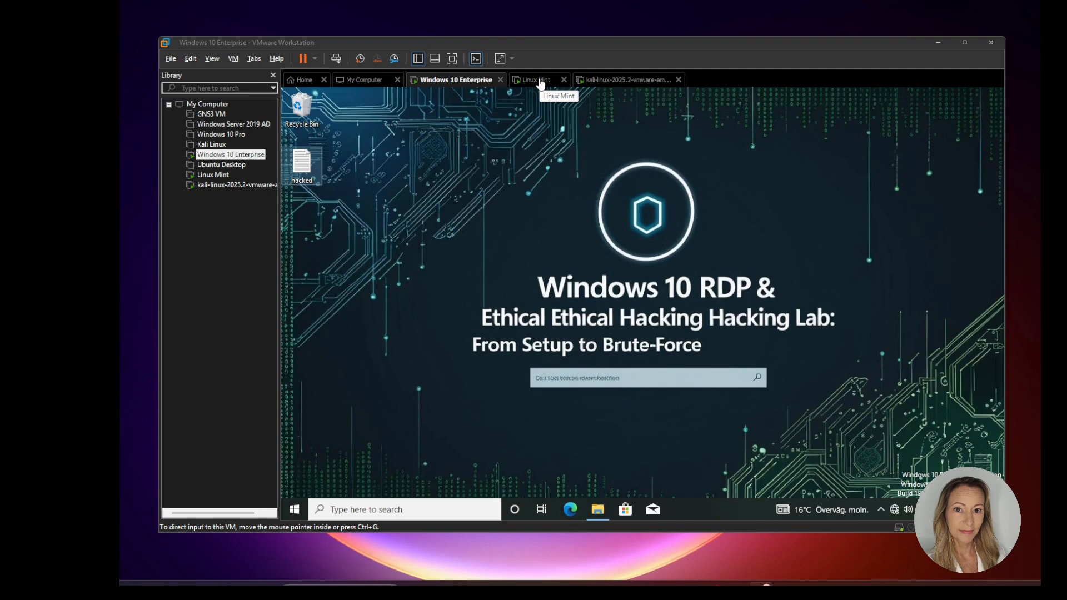
# - Add a second network adapter using NAT to the Linux Mint virtual machine and save its settings
pyautogui.click(537, 80)
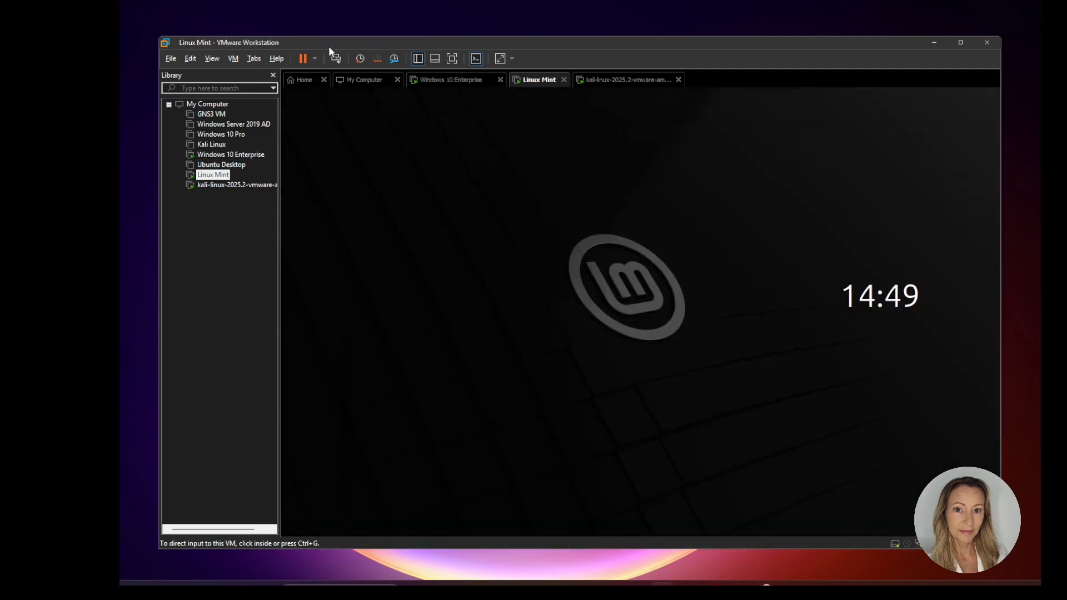
pyautogui.click(234, 59)
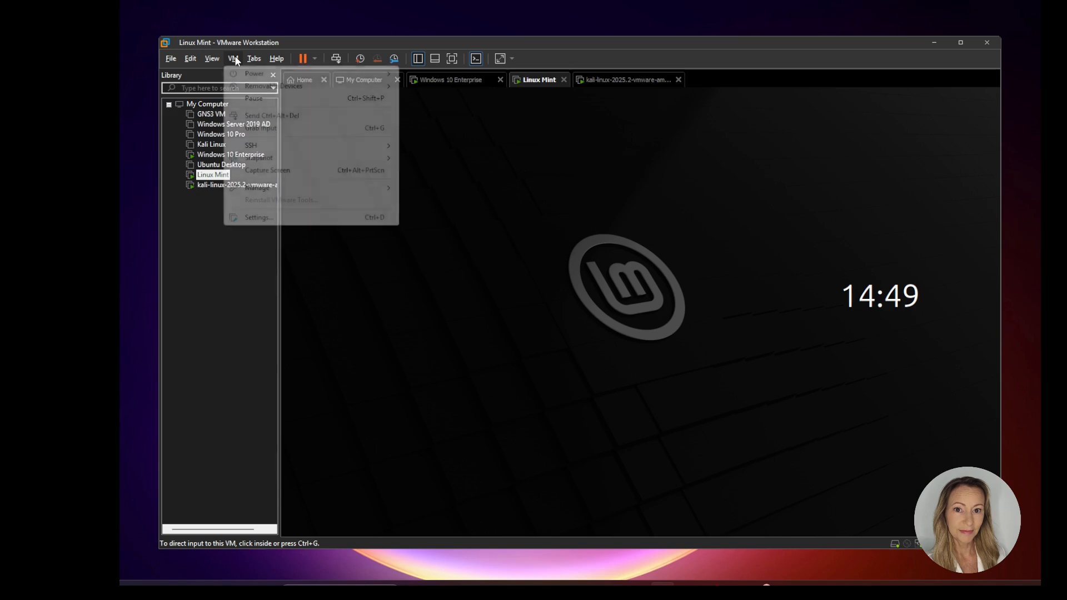
pyautogui.click(267, 218)
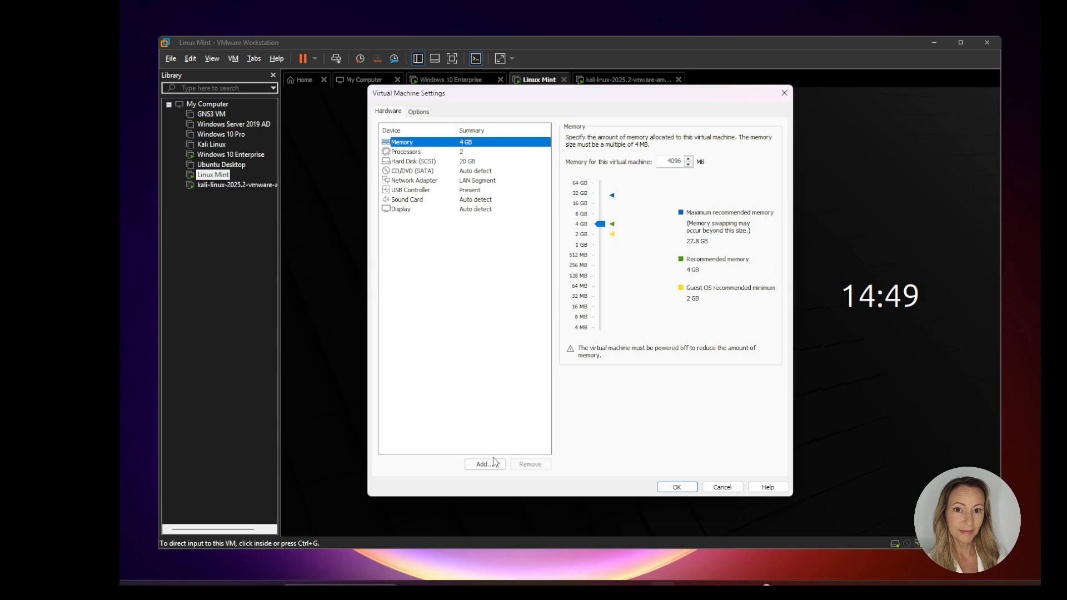
pyautogui.click(484, 465)
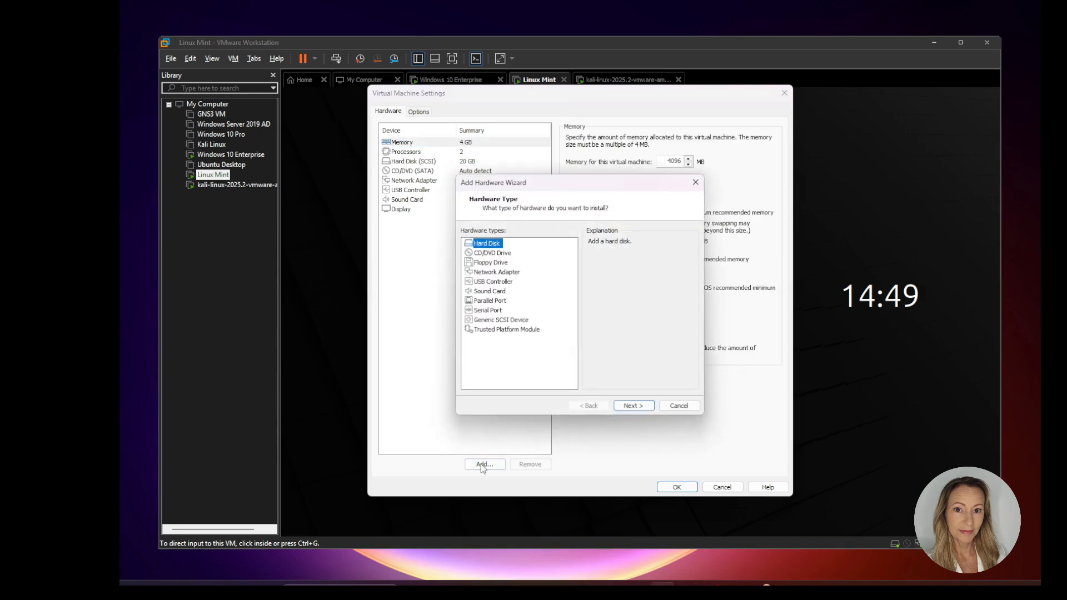
pyautogui.click(503, 272)
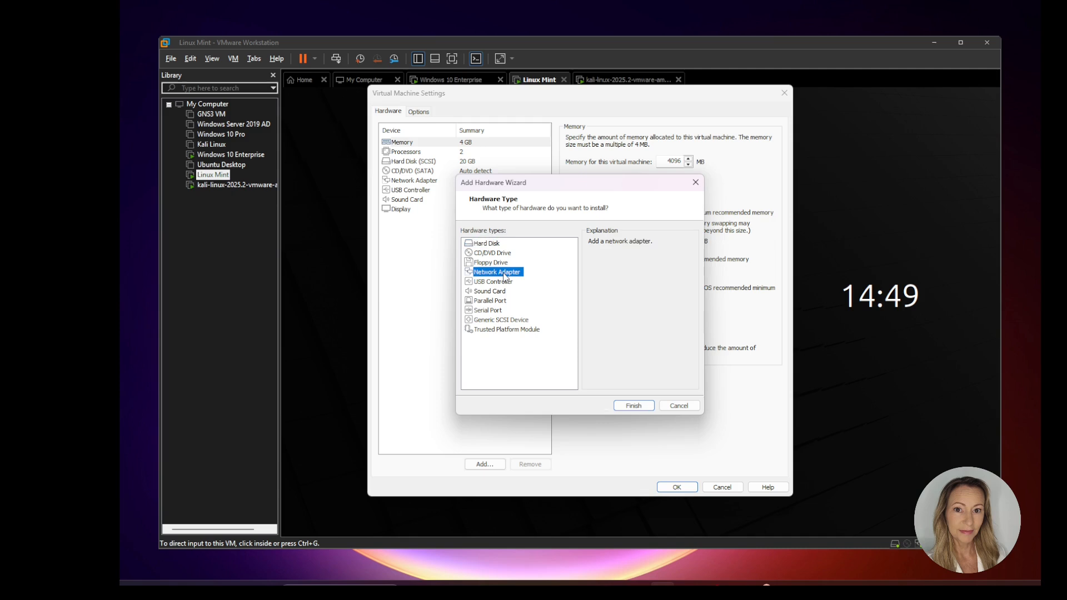
pyautogui.click(634, 406)
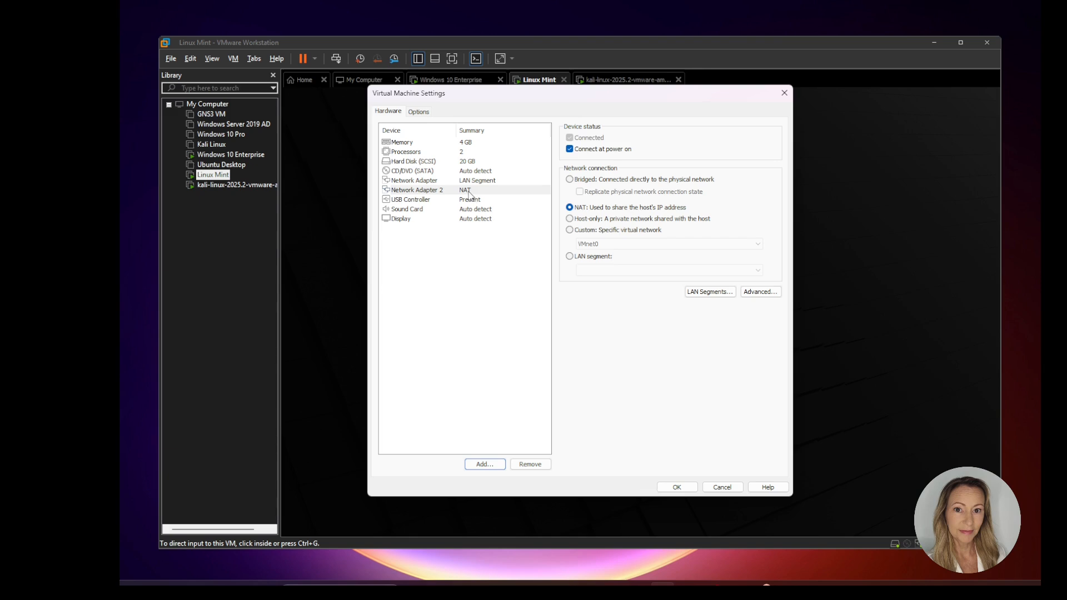
pyautogui.click(677, 487)
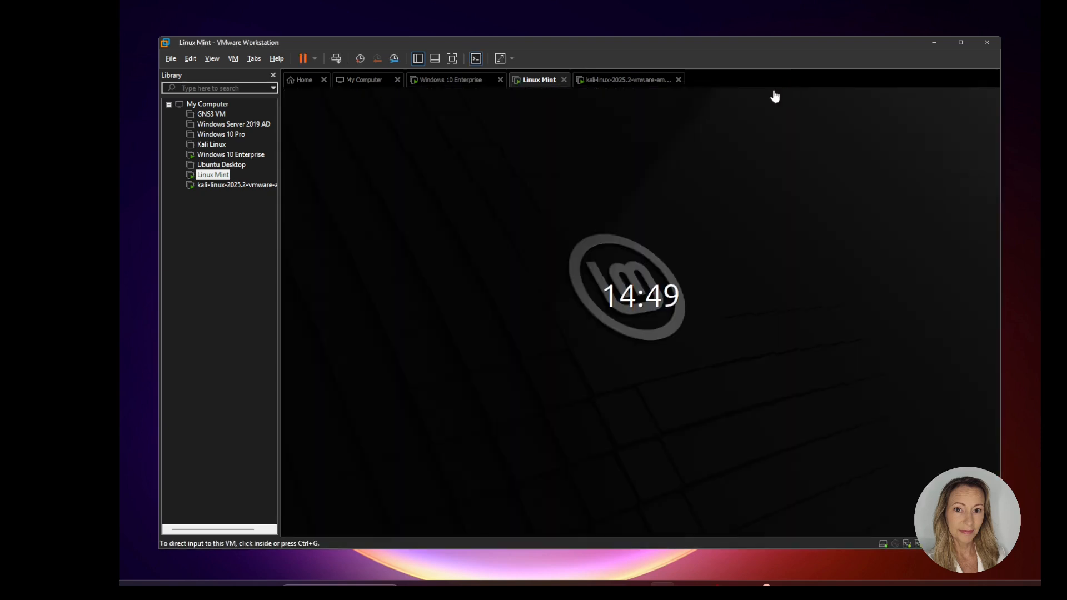
# - Add a second network adapter using NAT to the kali-linux-2025.2 virtual machine and save its settings
pyautogui.click(600, 79)
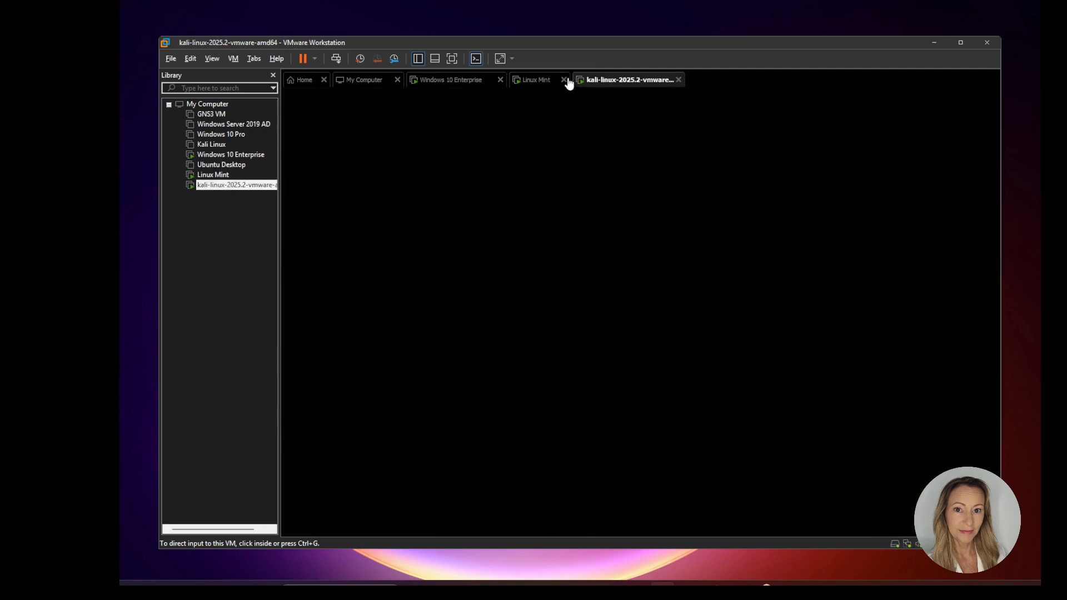
pyautogui.click(234, 58)
pyautogui.click(259, 218)
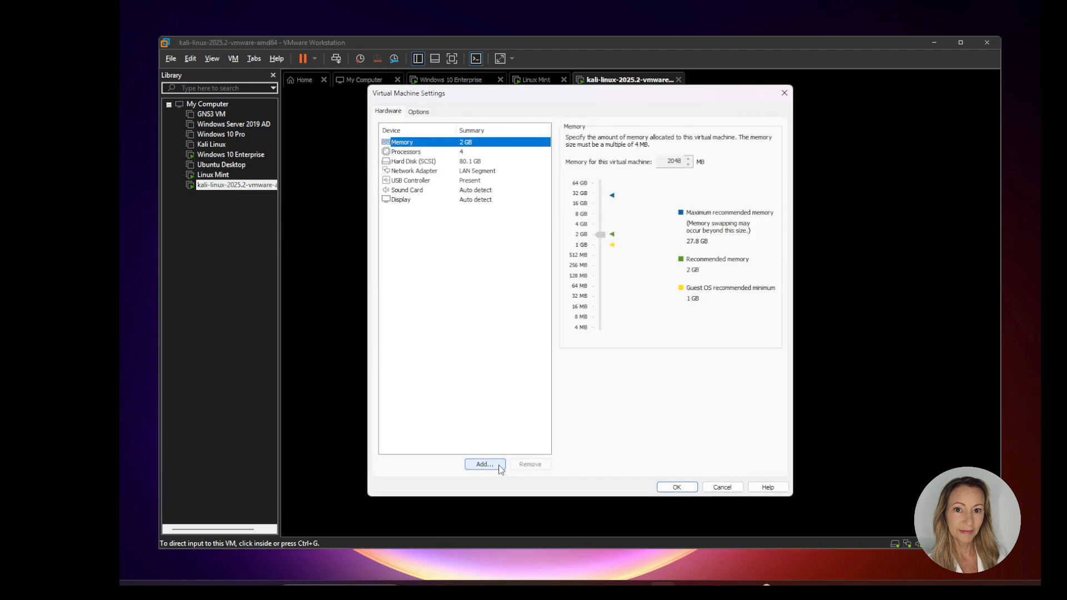
pyautogui.click(499, 467)
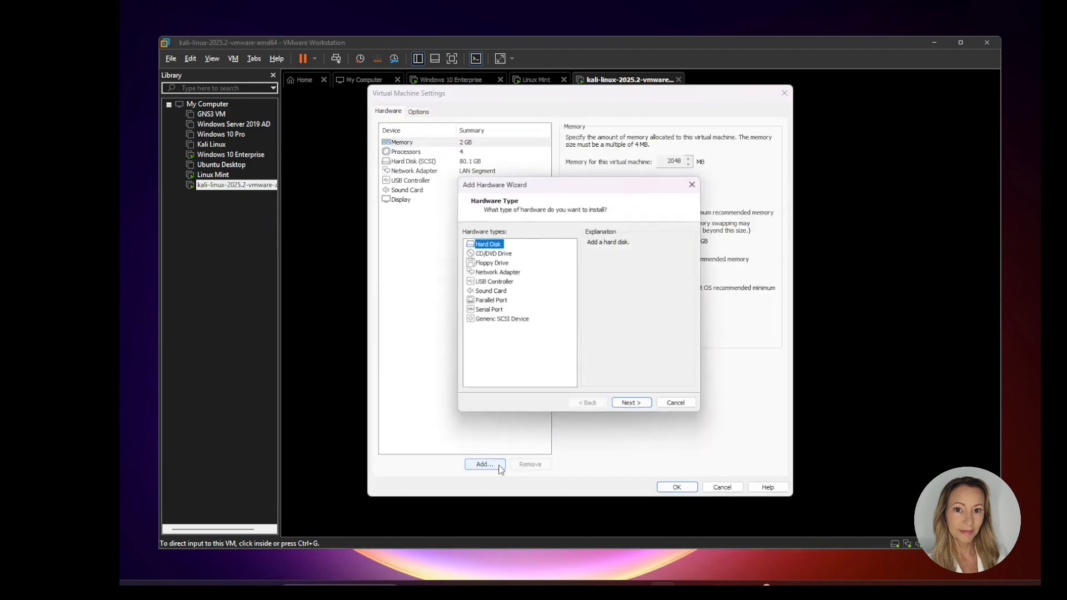
pyautogui.click(505, 273)
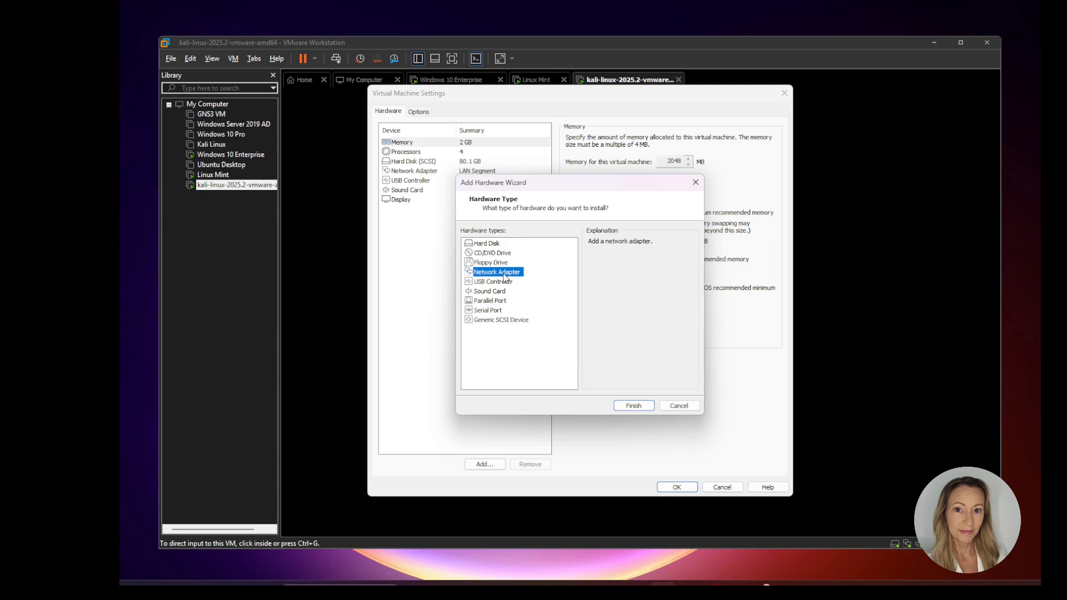
pyautogui.click(632, 406)
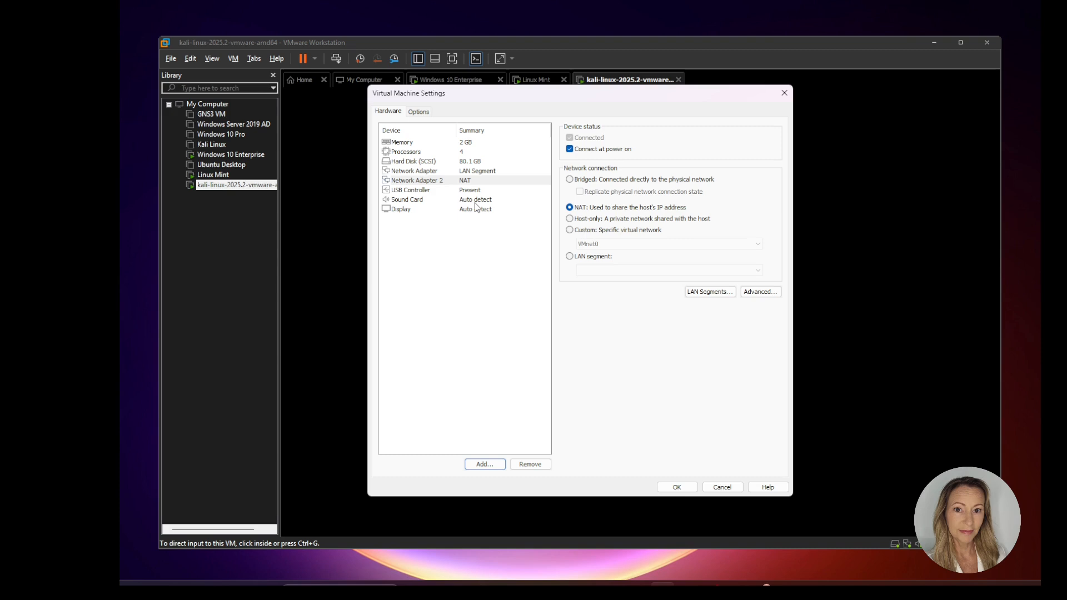
pyautogui.click(685, 485)
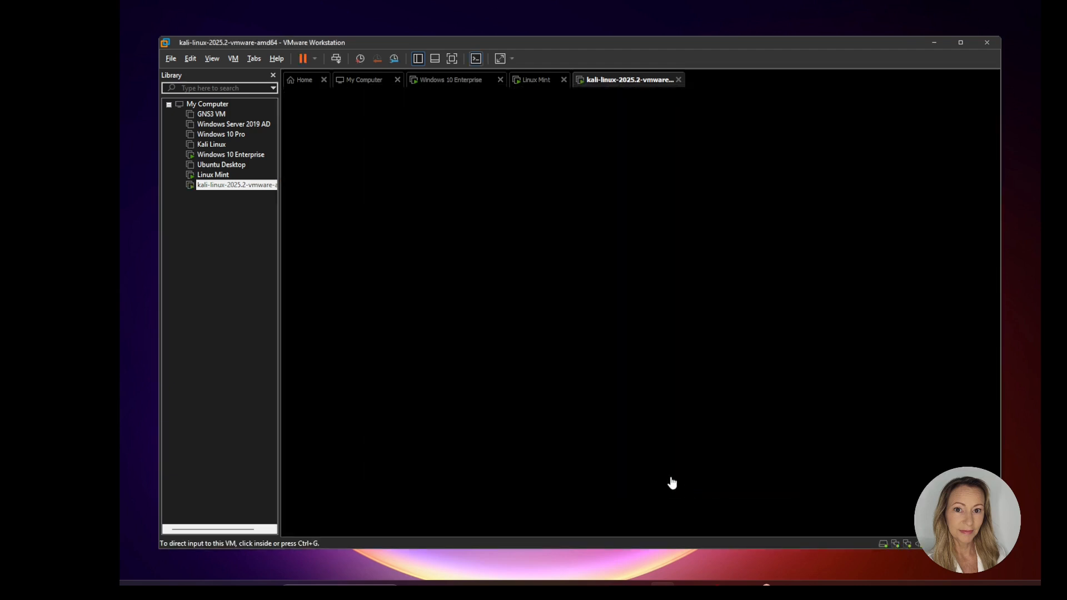
# - Return to the Linux Mint virtual machine and unlock its desktop with the account password
pyautogui.click(543, 84)
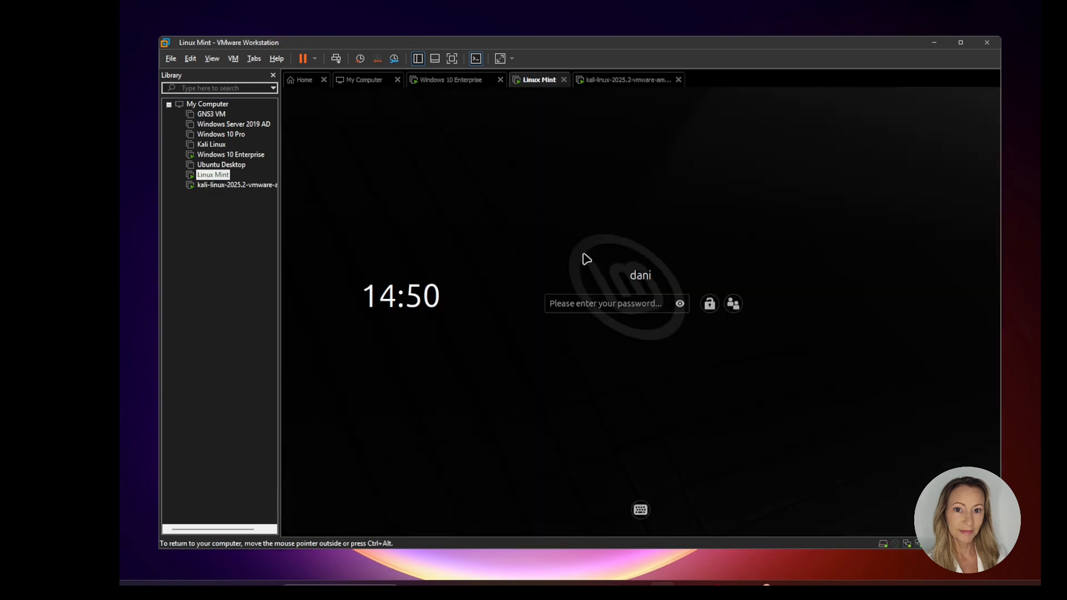
pyautogui.click(581, 305)
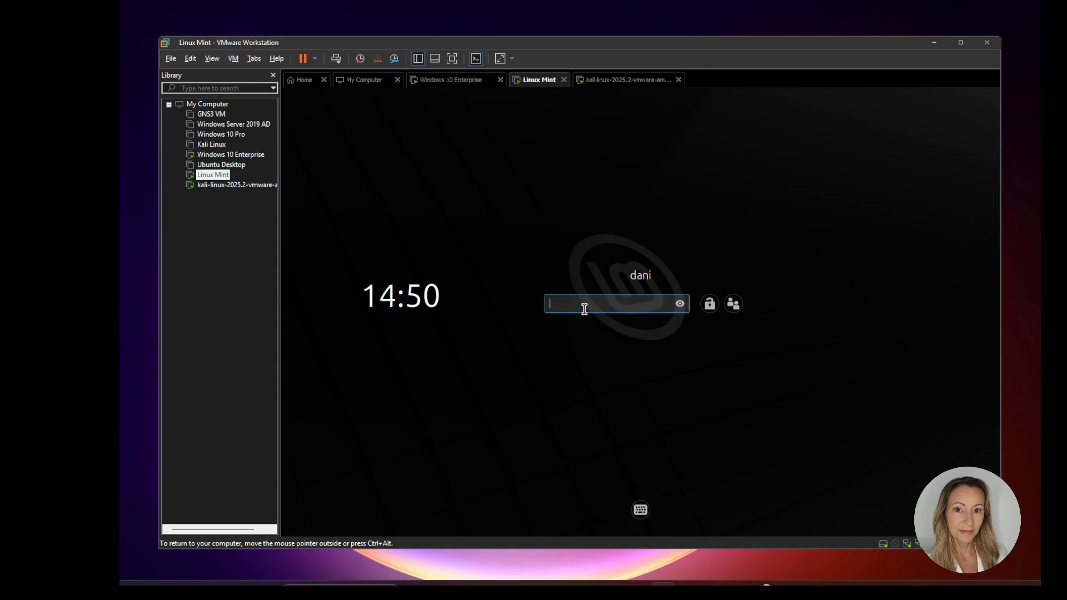
pyautogui.write('•••••')
pyautogui.press('Return')
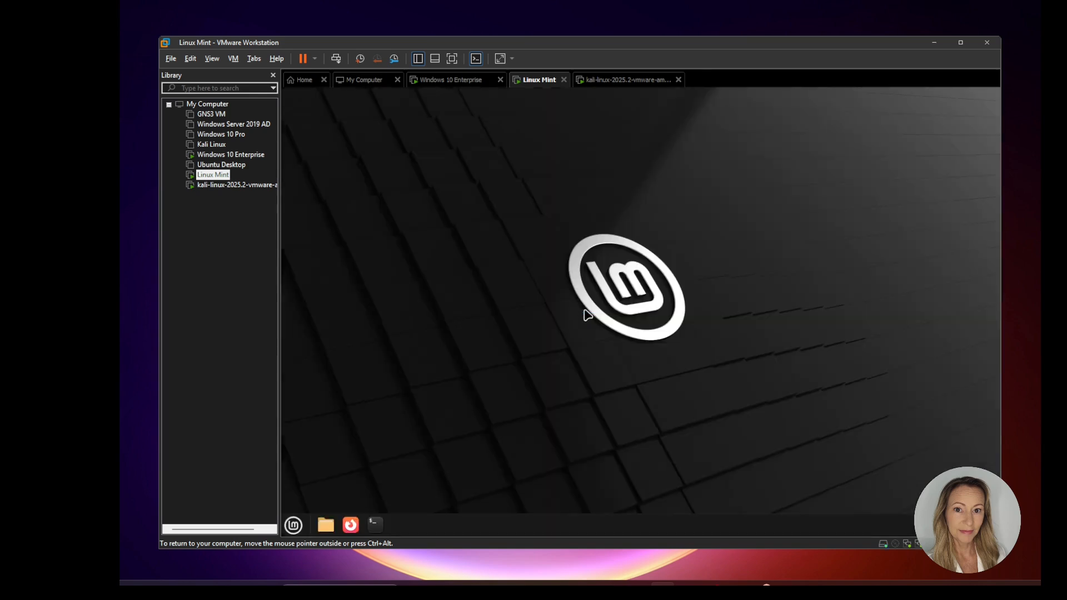
# - Ping 192.168.1.5 from a Linux Mint terminal to test the local connection, and stop after several replies
pyautogui.click(375, 527)
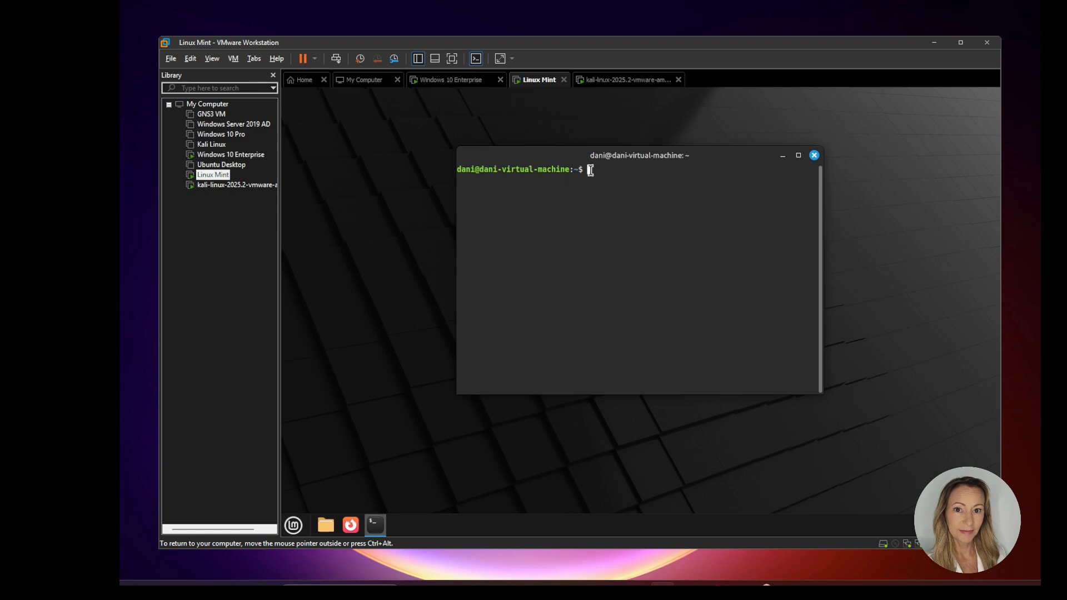
pyautogui.write('ping 192.168.1.5')
pyautogui.press('Return')
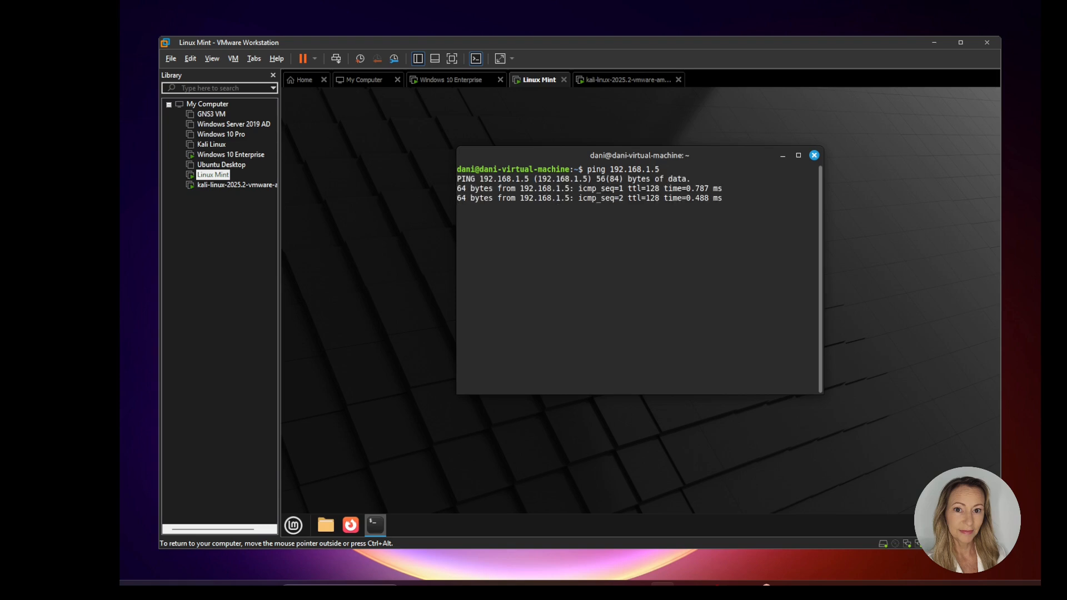
pyautogui.hotkey('ctrl', 'alt')
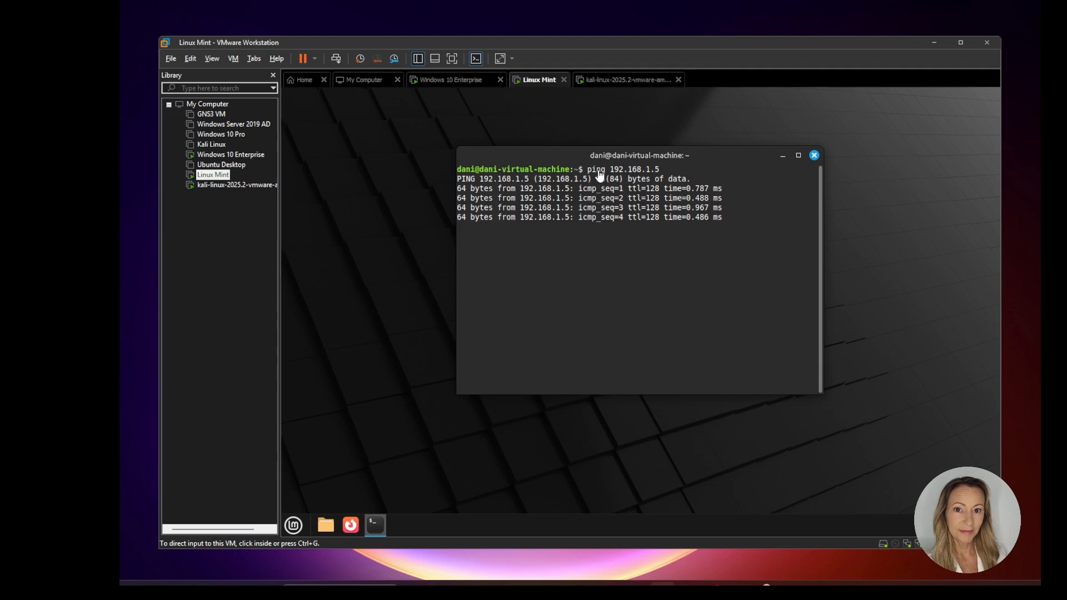
pyautogui.click(500, 249)
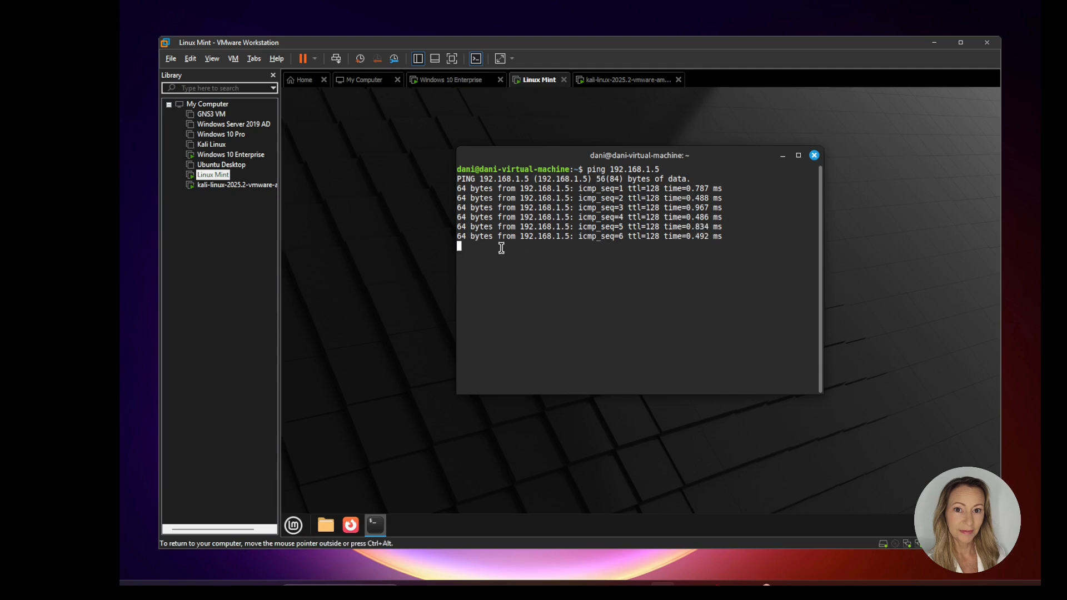
pyautogui.hotkey('ctrl', 'c')
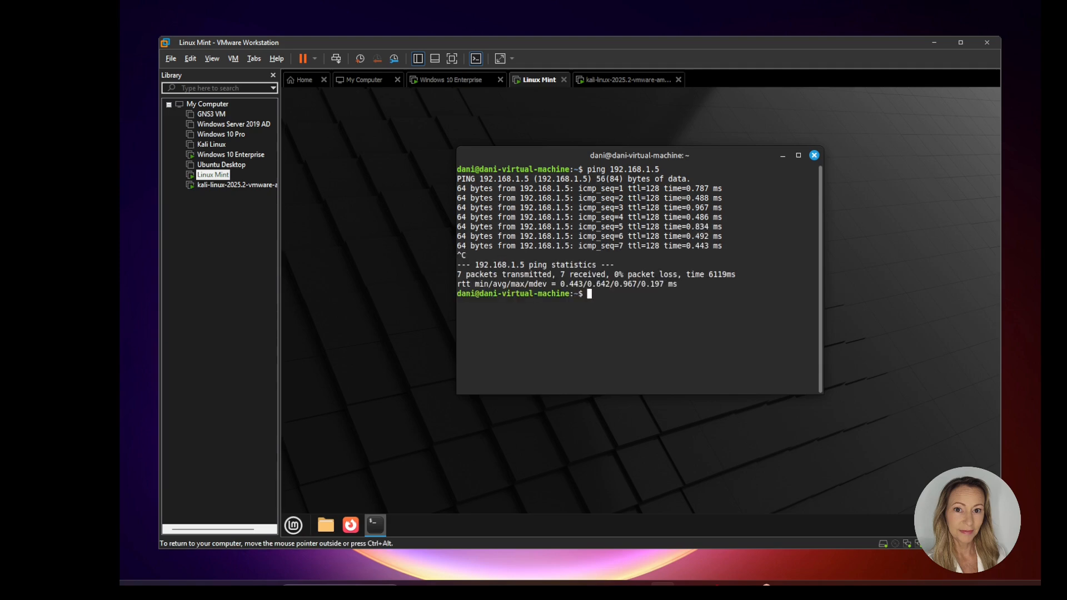
# - Ping 8.8.8.8 to test internet access, and stop after a few replies
pyautogui.write('ping 8.8.8.8')
pyautogui.press('Return')
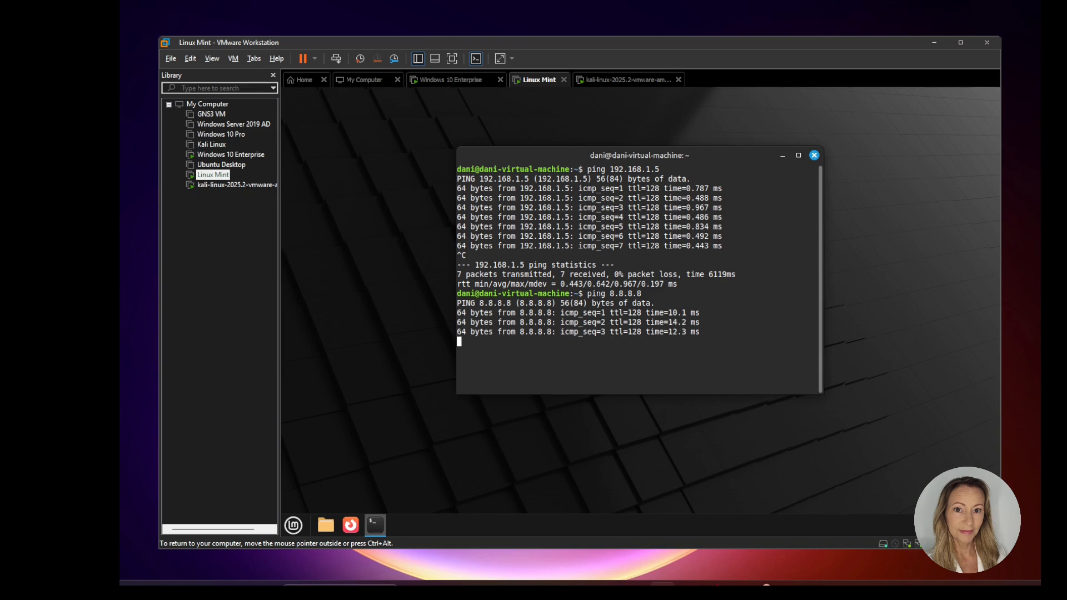
pyautogui.hotkey('ctrl', 'c')
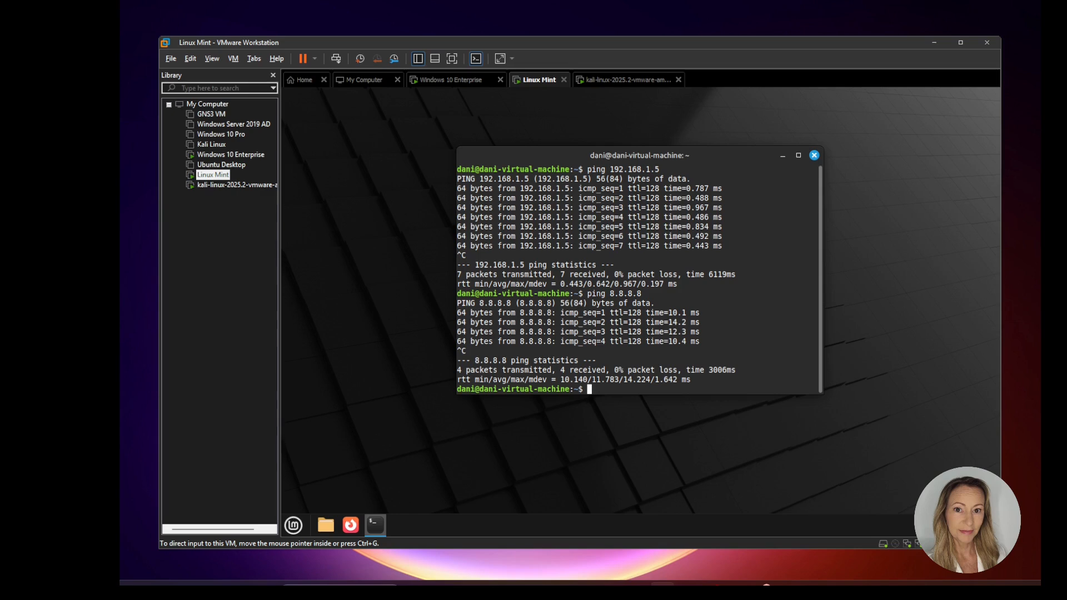
# - Refresh the package lists with sudo apt update, authenticating with the sudo password
pyautogui.write('s')
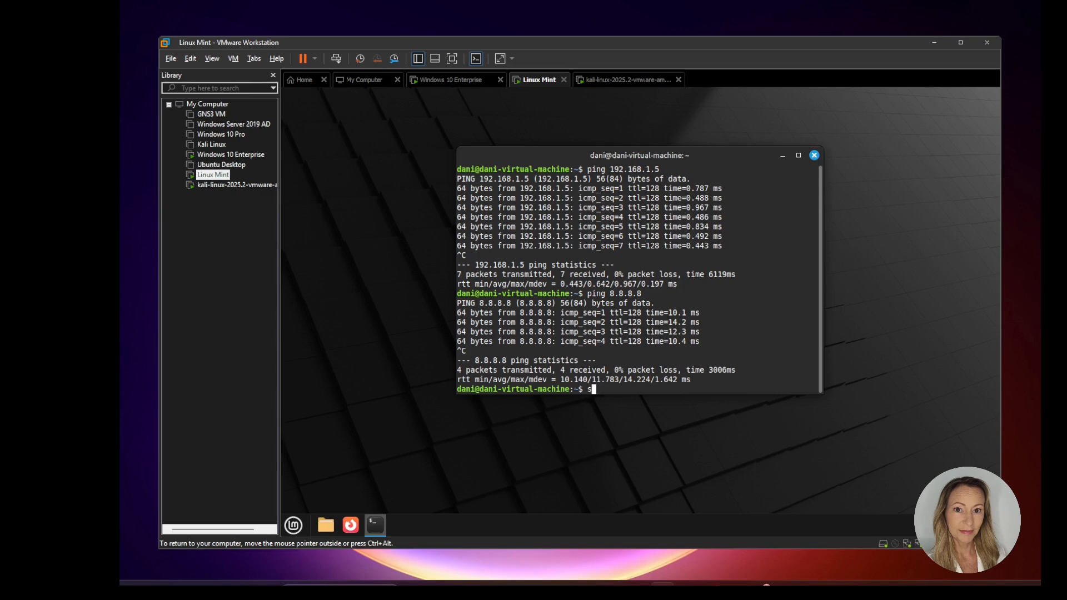
pyautogui.write('udo apt update')
pyautogui.press('Return')
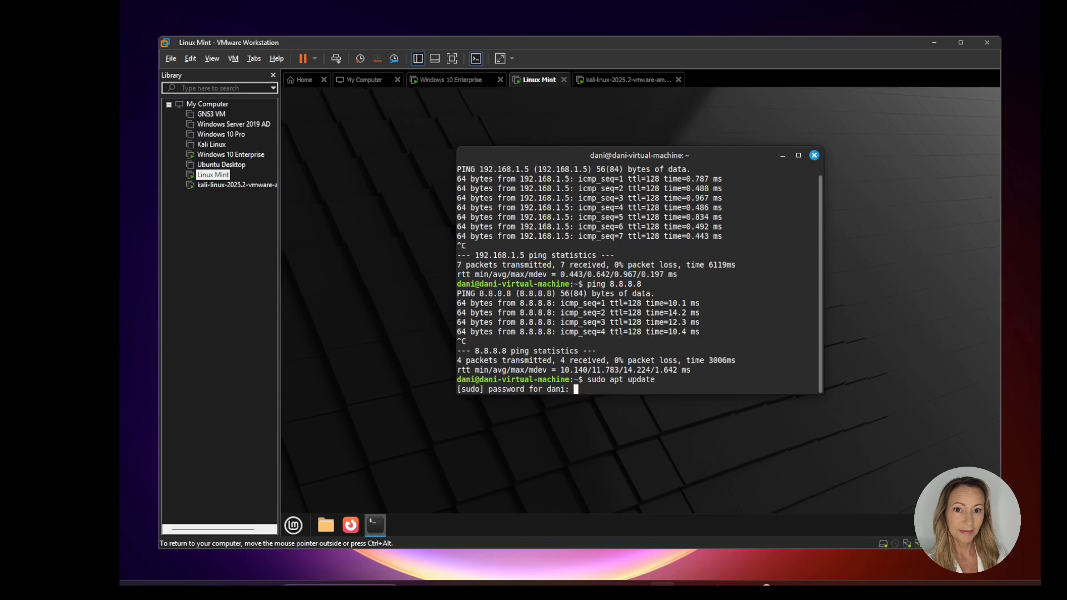
pyautogui.write('******')
pyautogui.press('Return')
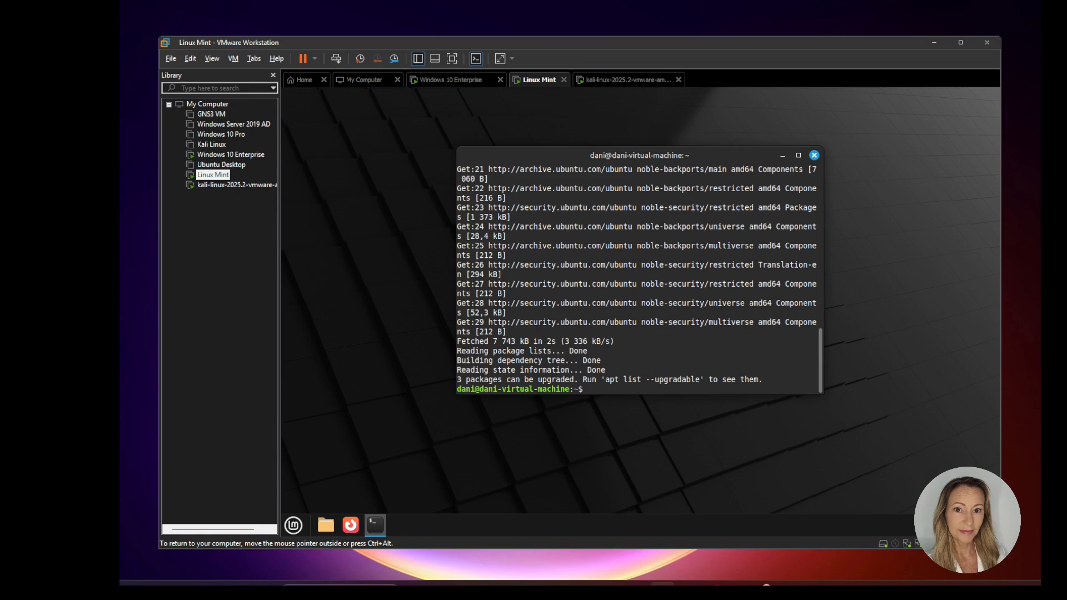
# - Upgrade the installed packages with sudo apt upgrade and agree to continue
pyautogui.write('sudo apt upgrade')
pyautogui.press('Return')
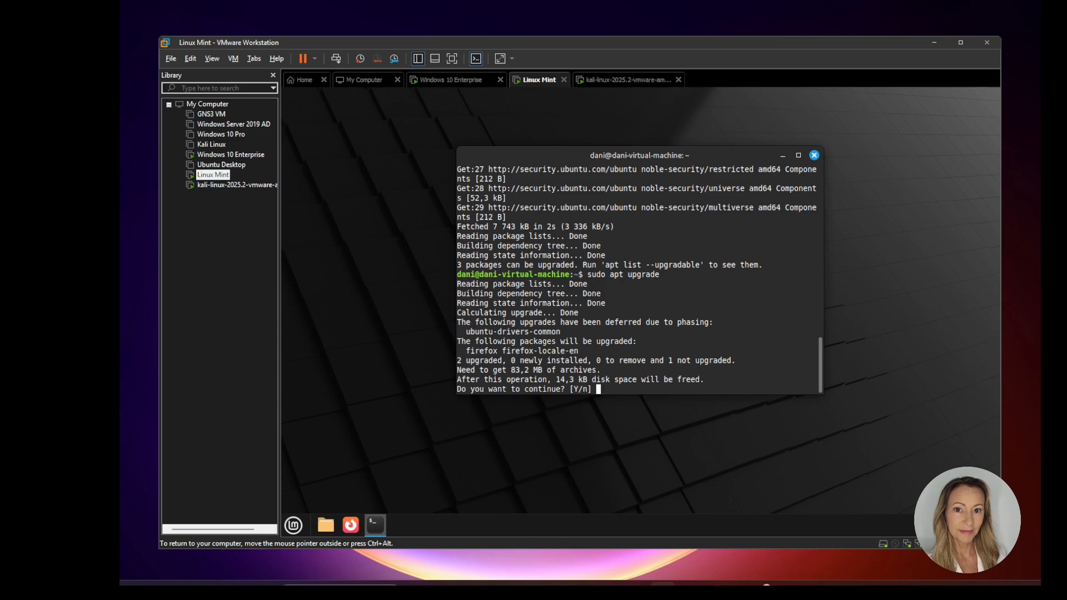
pyautogui.write('y')
pyautogui.press('Return')
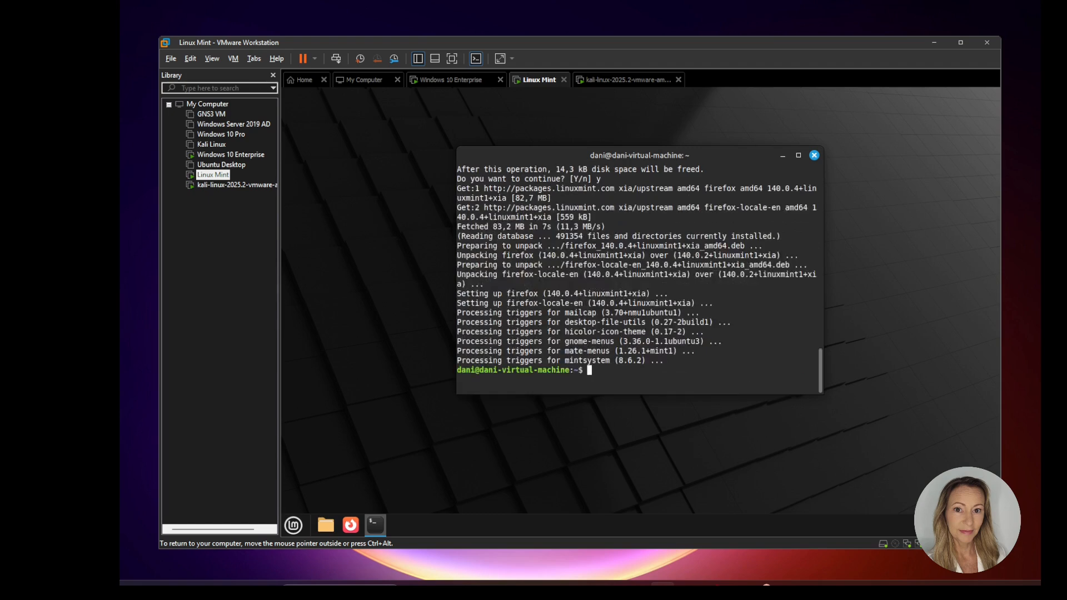
# - Install Remmina with sudo apt install remmina and agree to continue
pyautogui.write('sud')
pyautogui.write('o apt install remmina')
pyautogui.press('Return')
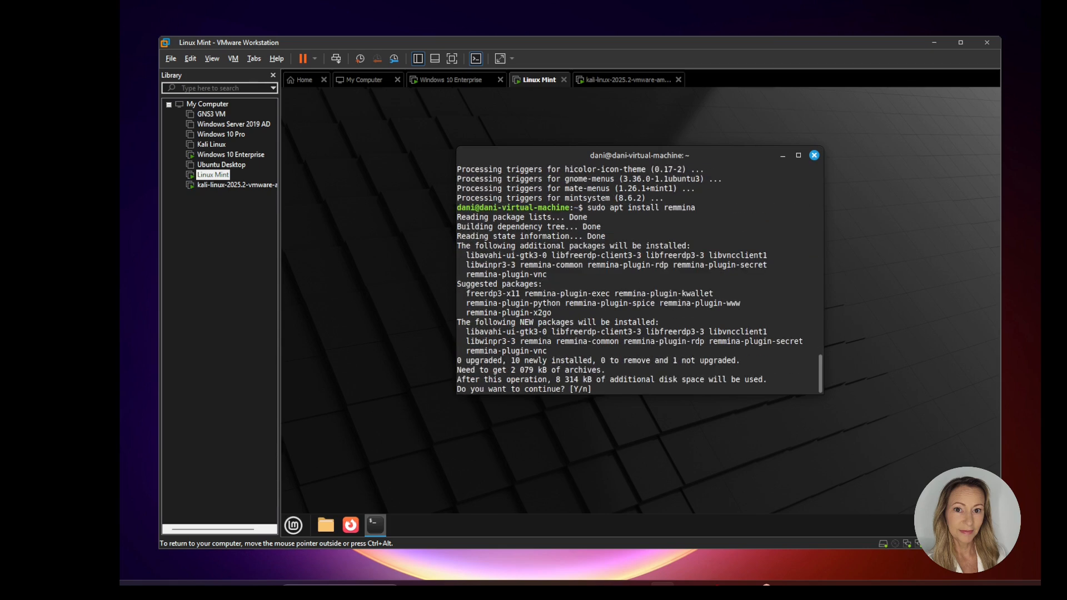
pyautogui.write('y')
pyautogui.press('Return')
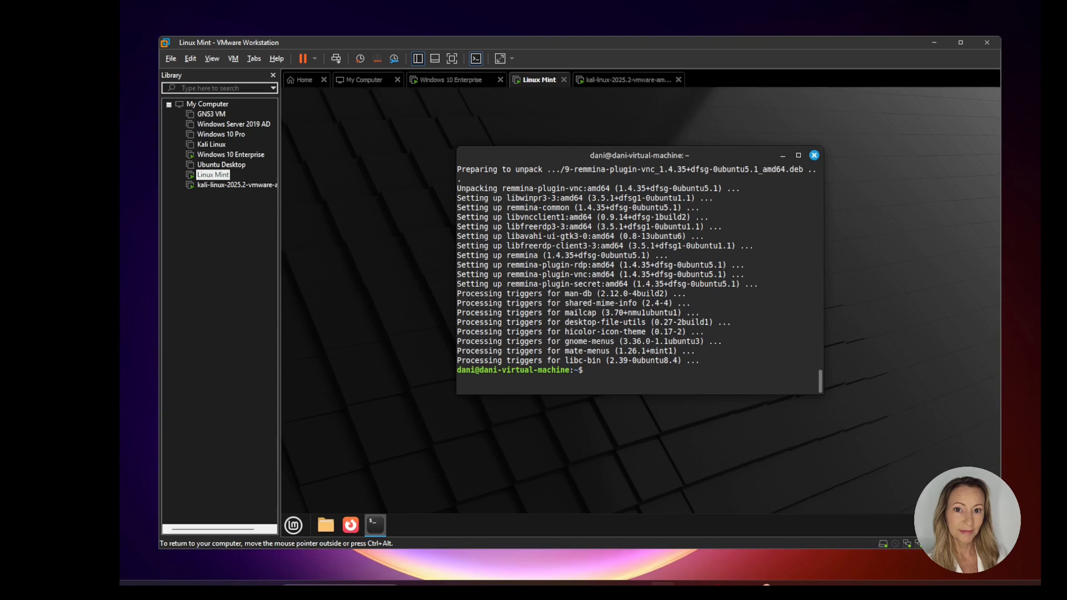
# - Search the Linux Mint applications for "rem" and launch Remmina
pyautogui.hotkey('ctrl', 'alt')
pyautogui.click(296, 527)
pyautogui.click(296, 527)
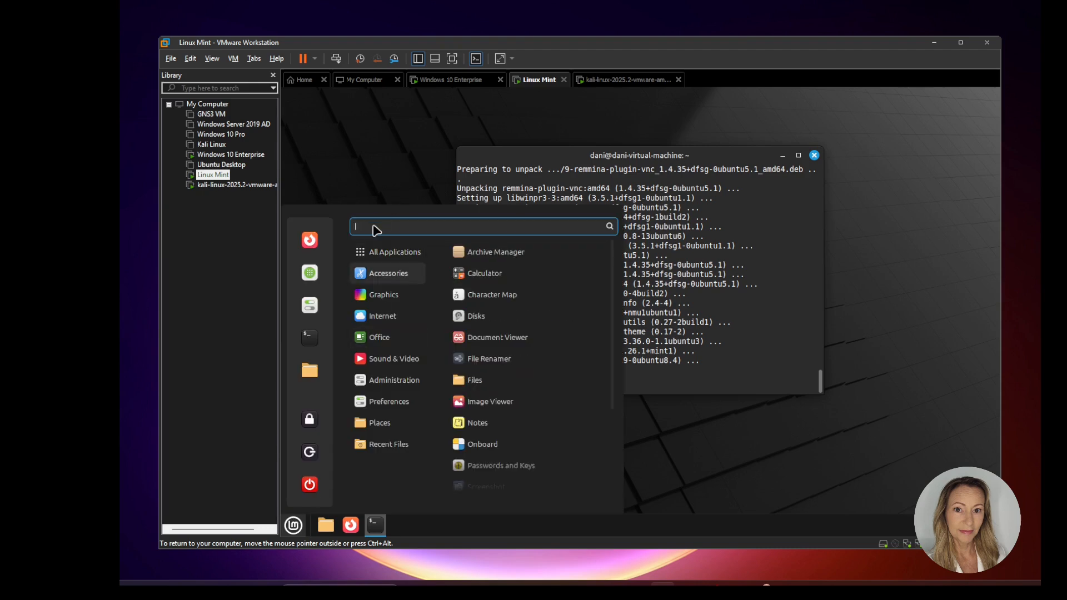
pyautogui.write('rem')
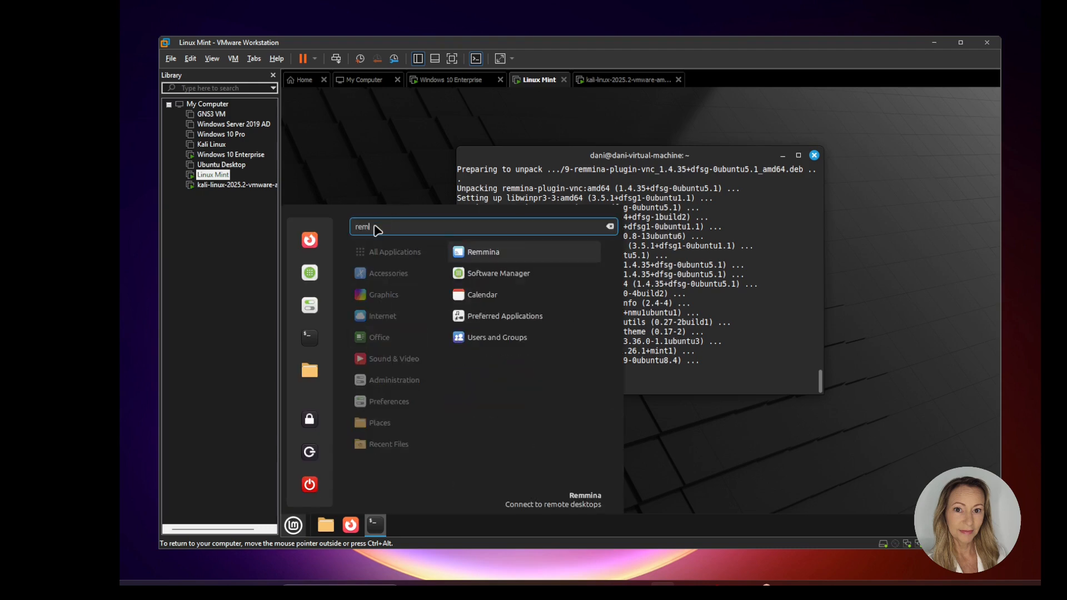
pyautogui.click(470, 256)
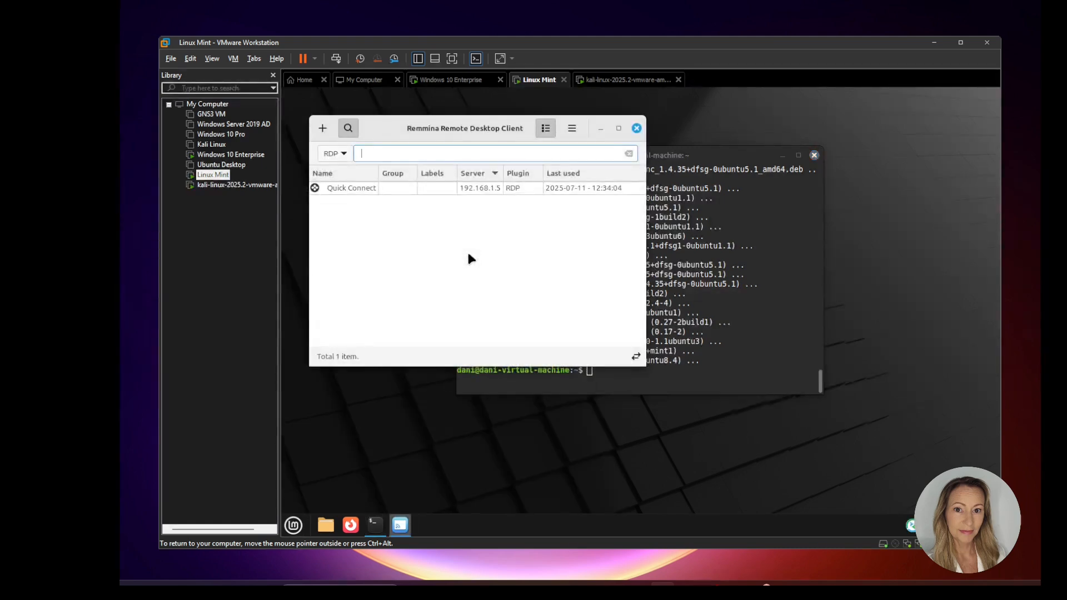
# - Create an RDP connection profile for server 192.168.1.5 with the account's username and password, and connect to it
pyautogui.click(324, 127)
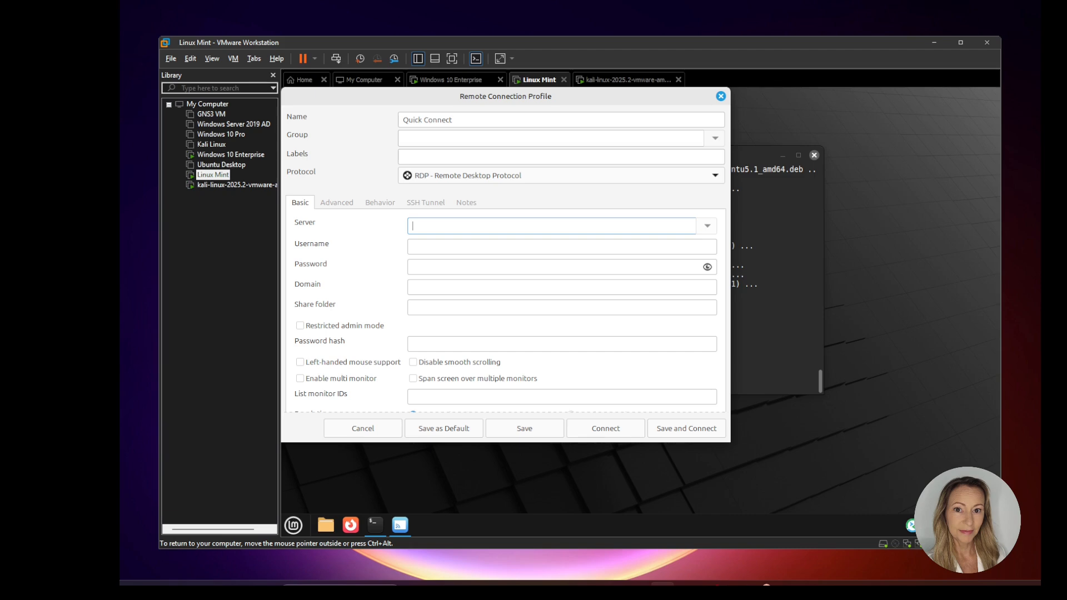
pyautogui.write('192.168.1.5')
pyautogui.click(420, 245)
pyautogui.write('dani')
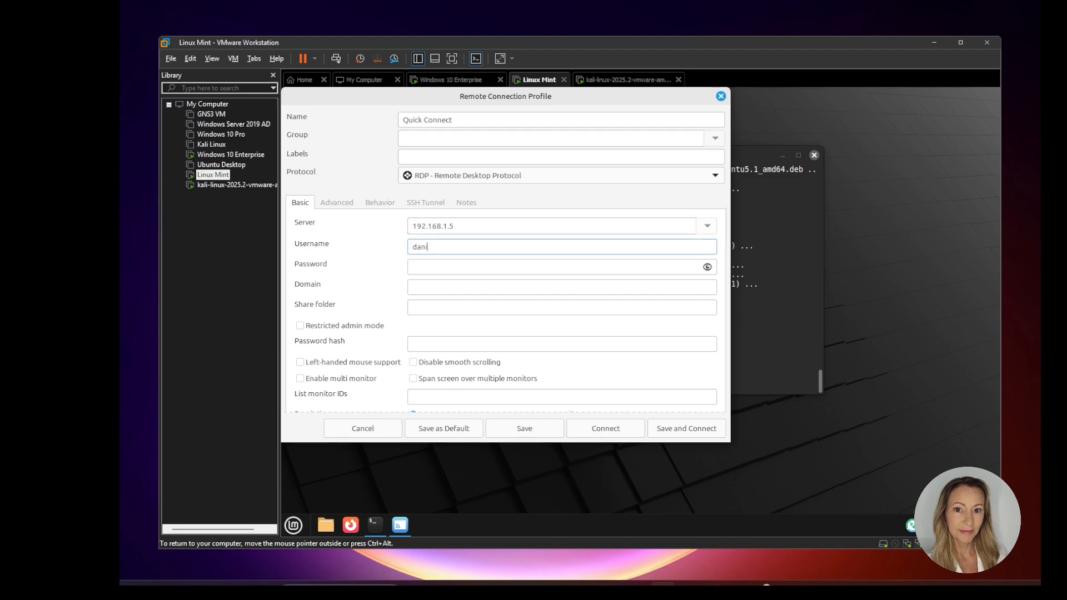
pyautogui.press('Tab')
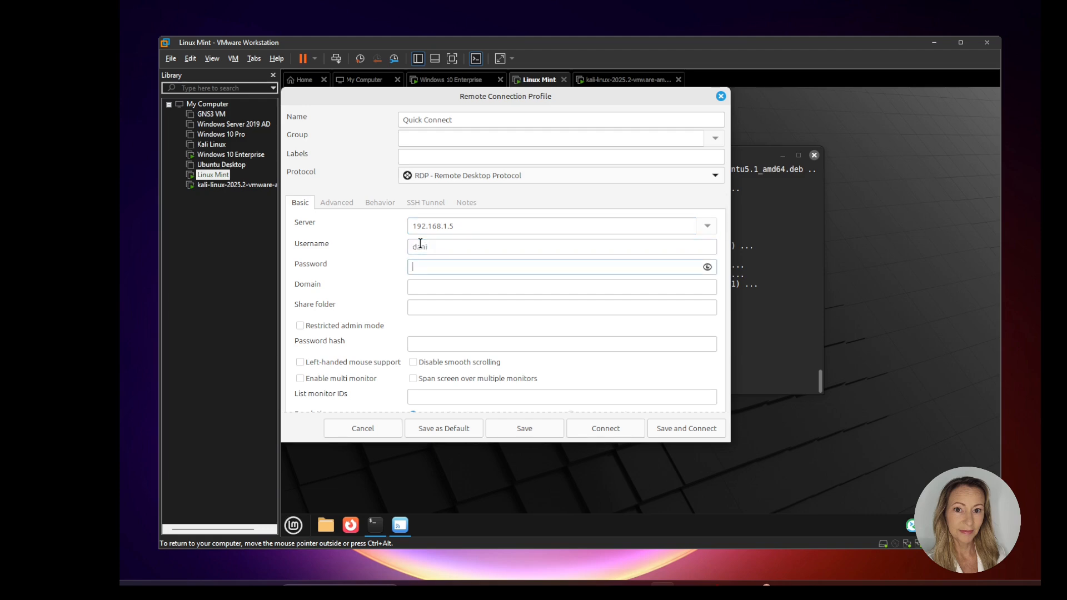
pyautogui.write('••••••')
pyautogui.click(609, 434)
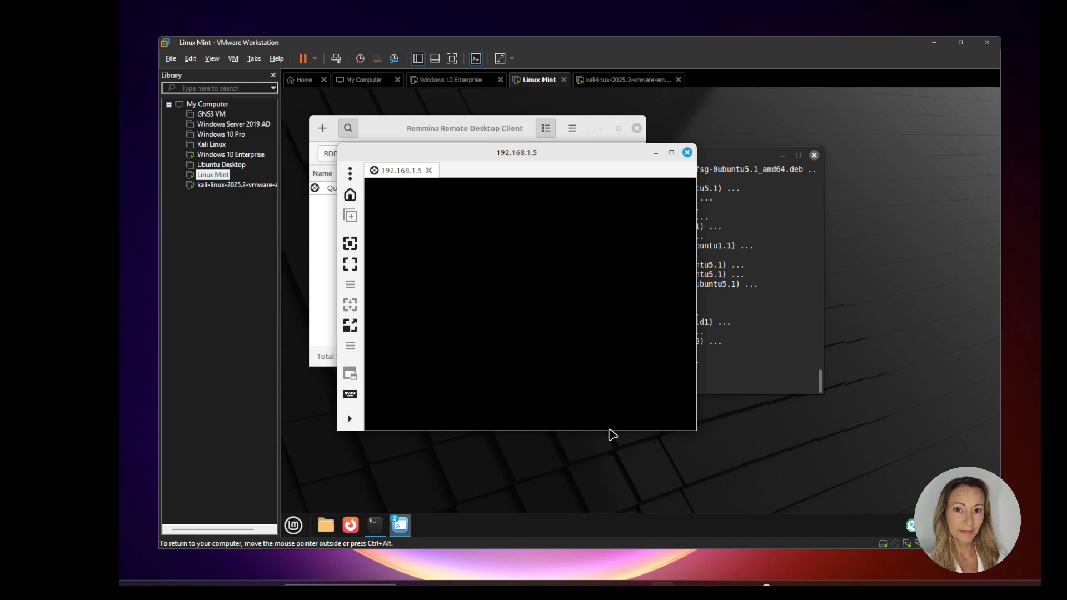
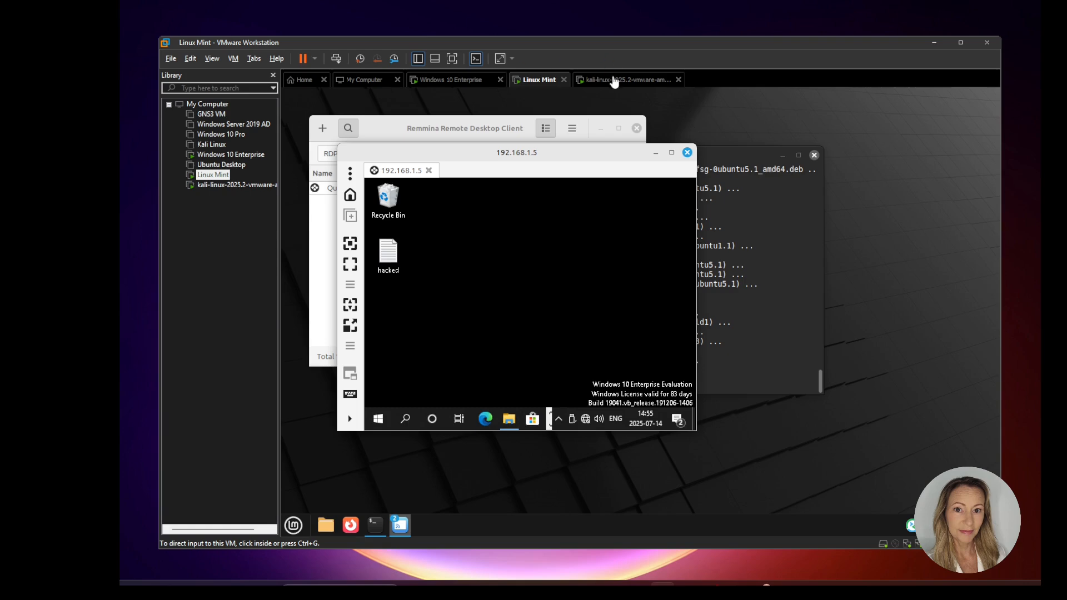
# - Switch to the kali-linux-2025.2 VM, unlock its session with the account password and open a terminal
pyautogui.click(614, 82)
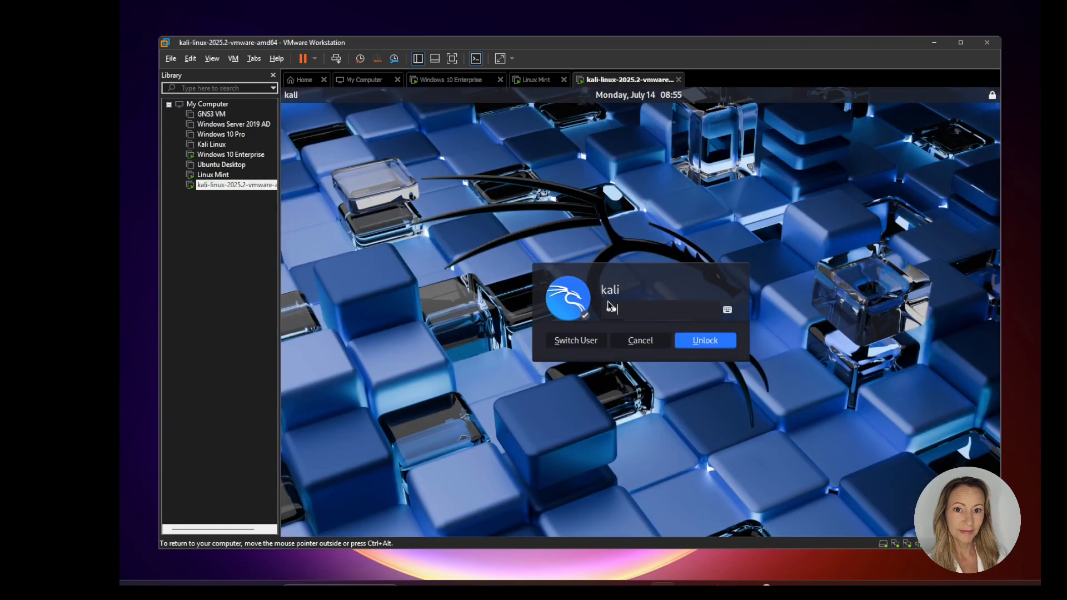
pyautogui.press('Return')
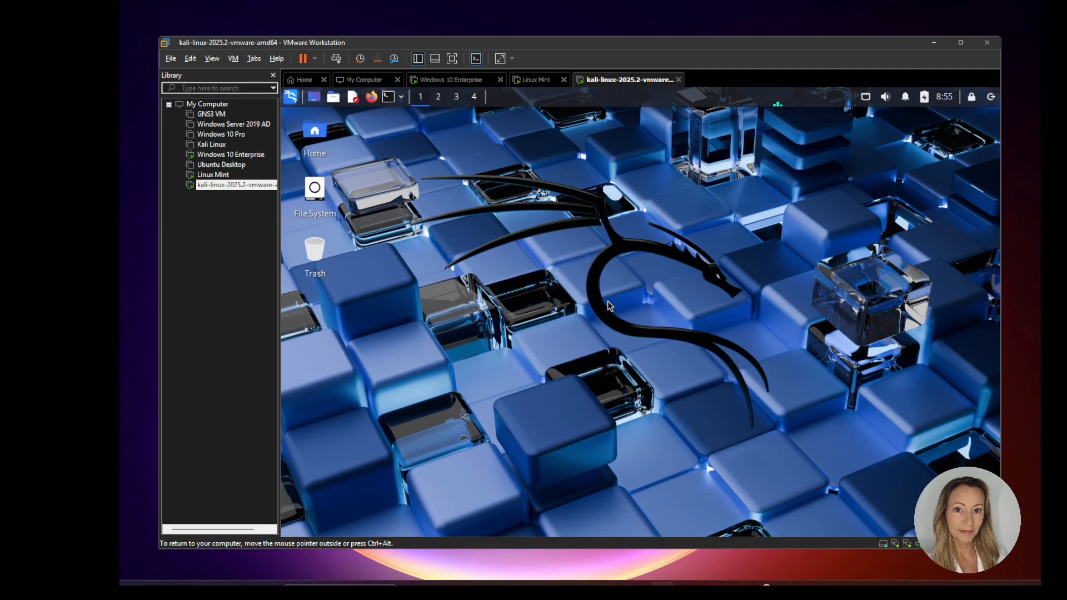
pyautogui.click(389, 98)
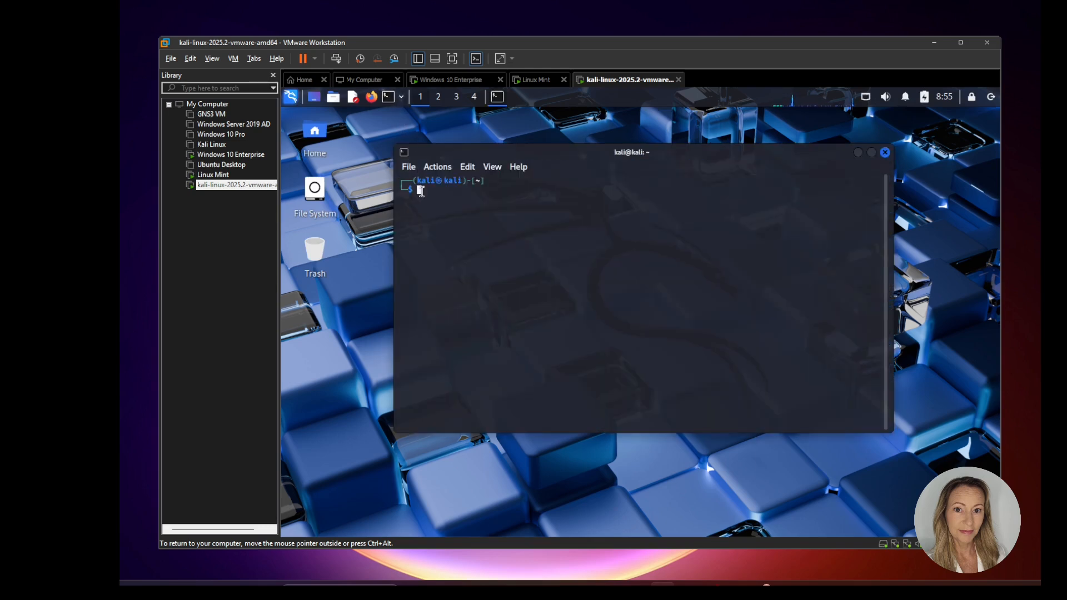
# - Refresh Kali's package lists with sudo apt update, authenticating with the sudo password
pyautogui.write('sudo apt update')
pyautogui.press('Return')
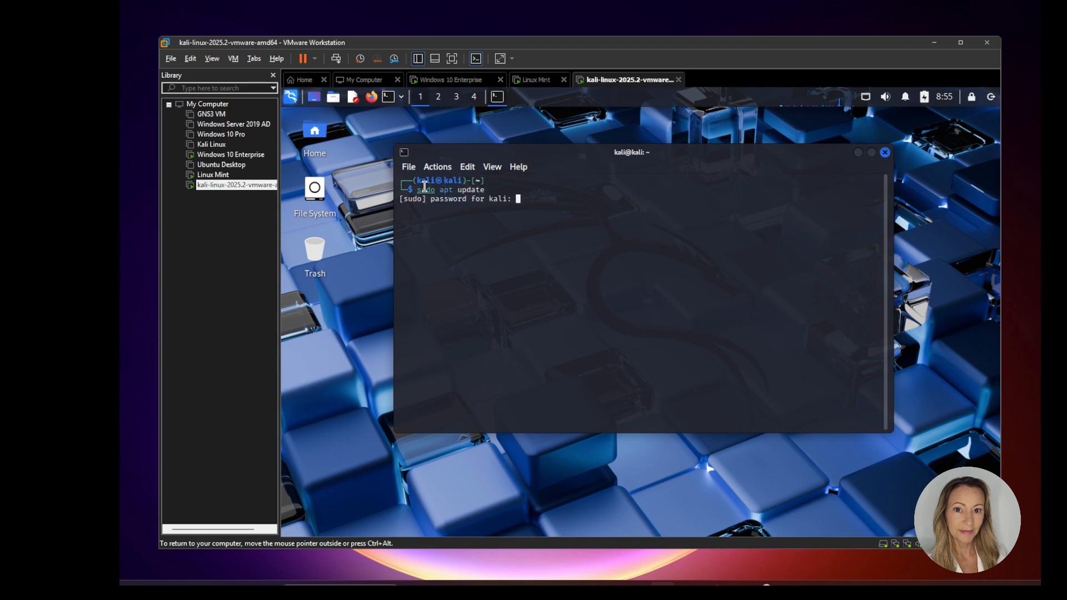
pyautogui.press('Return')
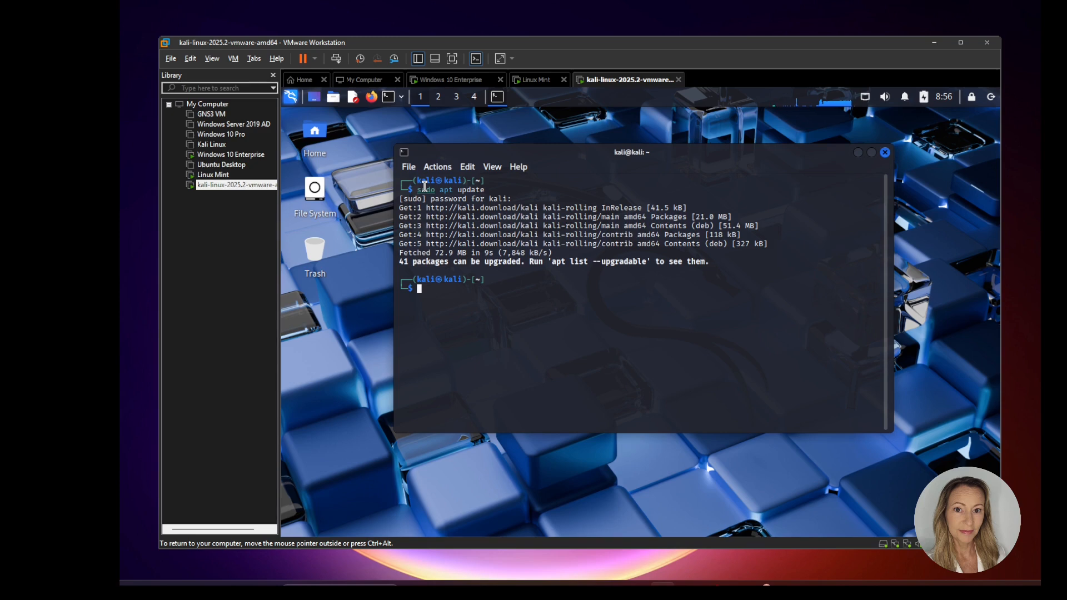
# - Upgrade Kali's installed packages with sudo apt upgrade and agree to continue
pyautogui.write('sudo apt upgrade')
pyautogui.press('Return')
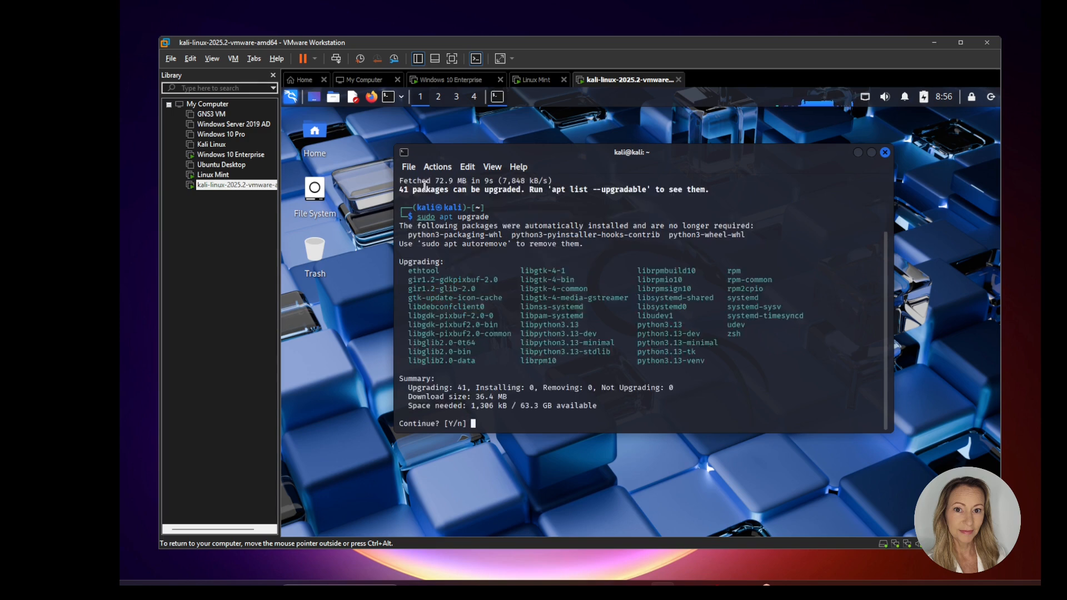
pyautogui.write('y')
pyautogui.press('Return')
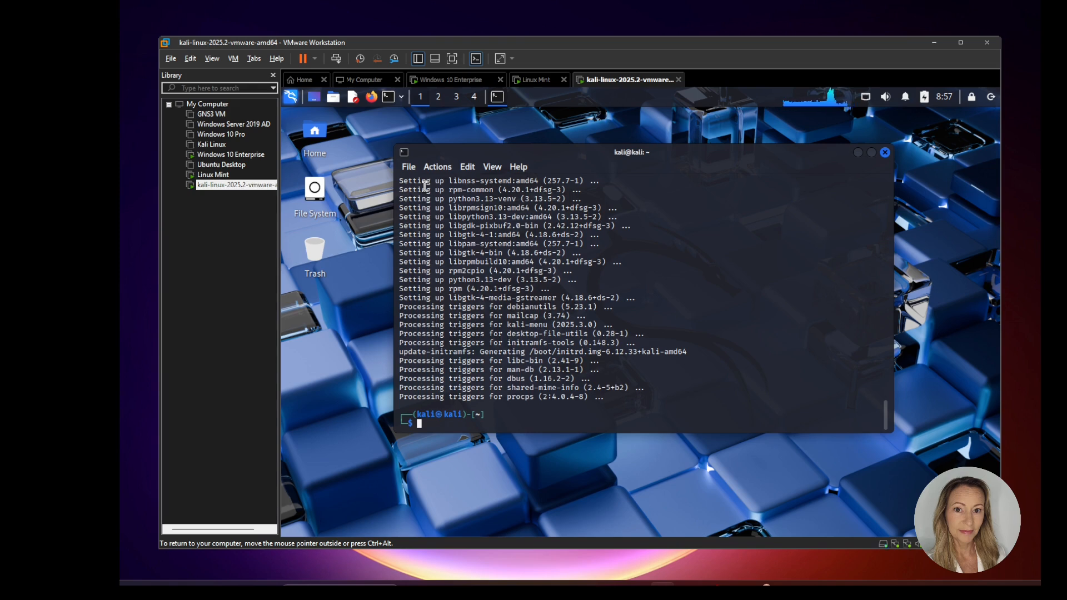
# - Run sudo apt install remmina on the Kali VM and close the terminal
pyautogui.write('sudo apt ins')
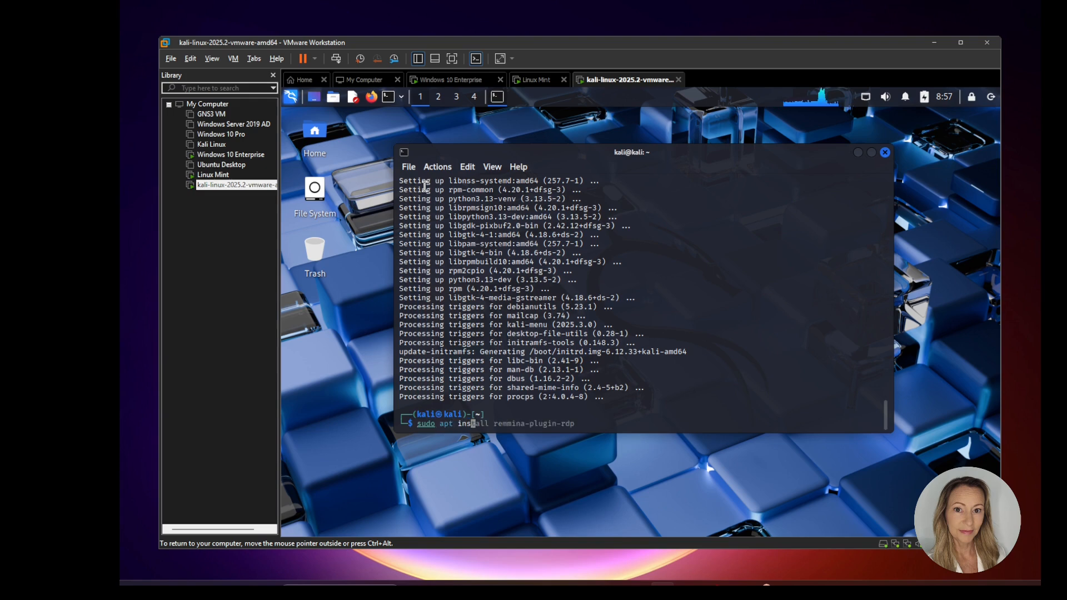
pyautogui.write('tall remmina')
pyautogui.press('Return')
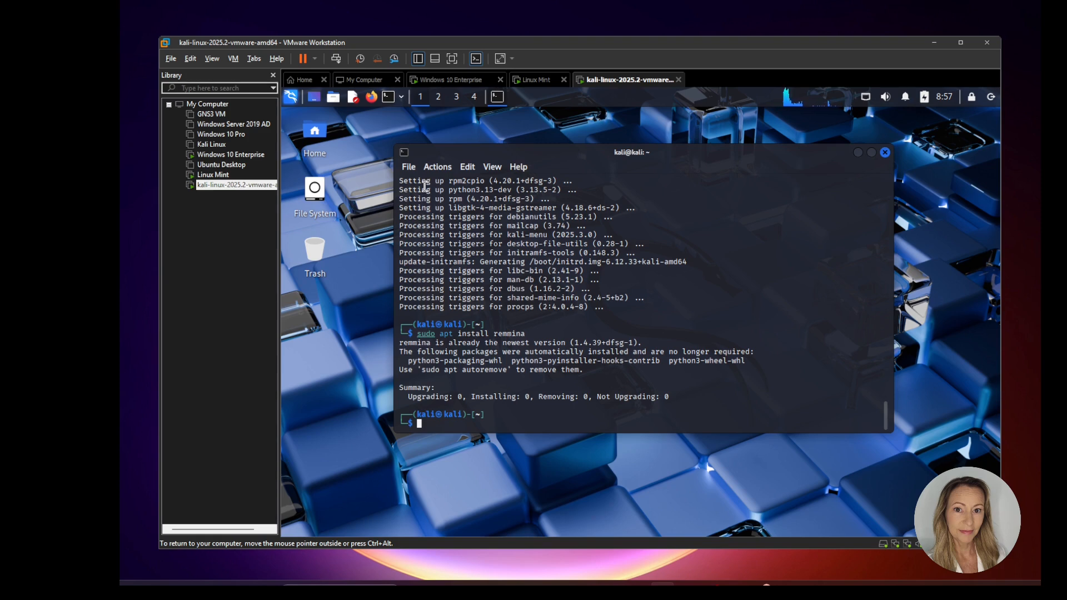
pyautogui.click(885, 152)
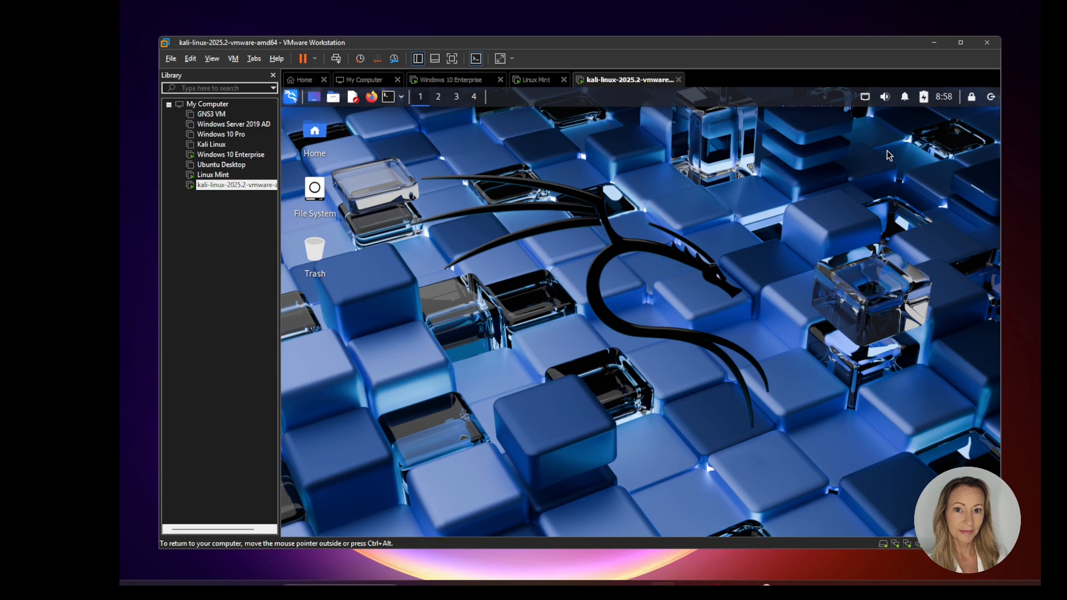
# - Switch from the virtual machines to the Thankyou.png image in the photo viewer
pyautogui.click(697, 574)
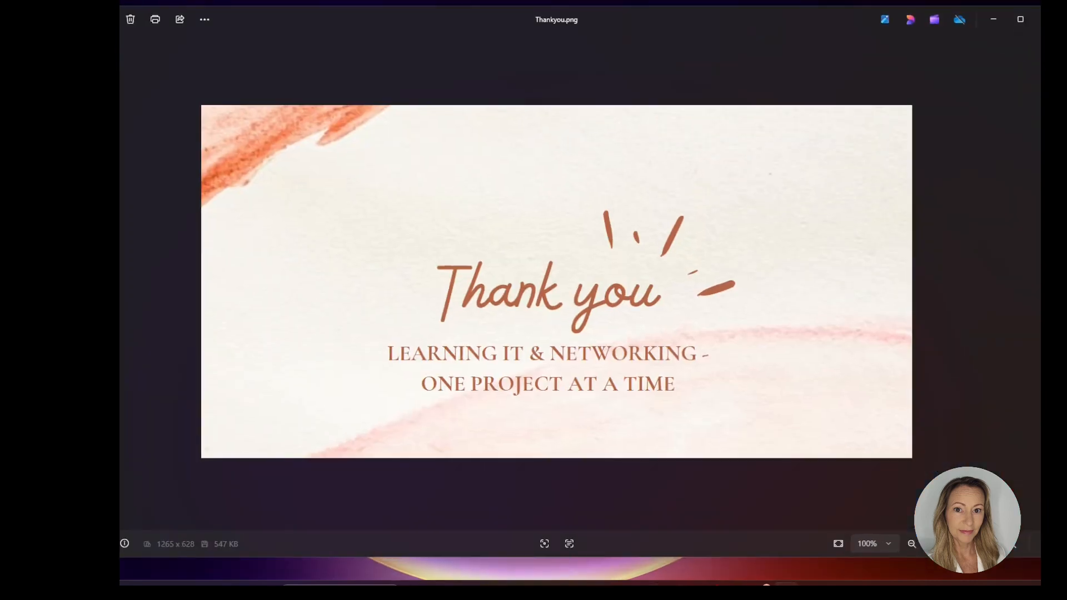